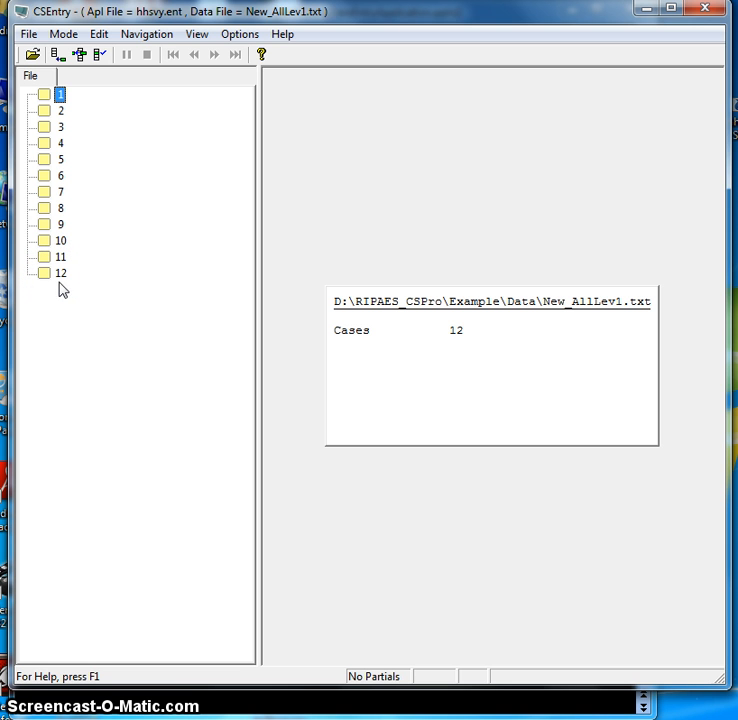
{"action": "left_click", "coordinate": [91, 265]}
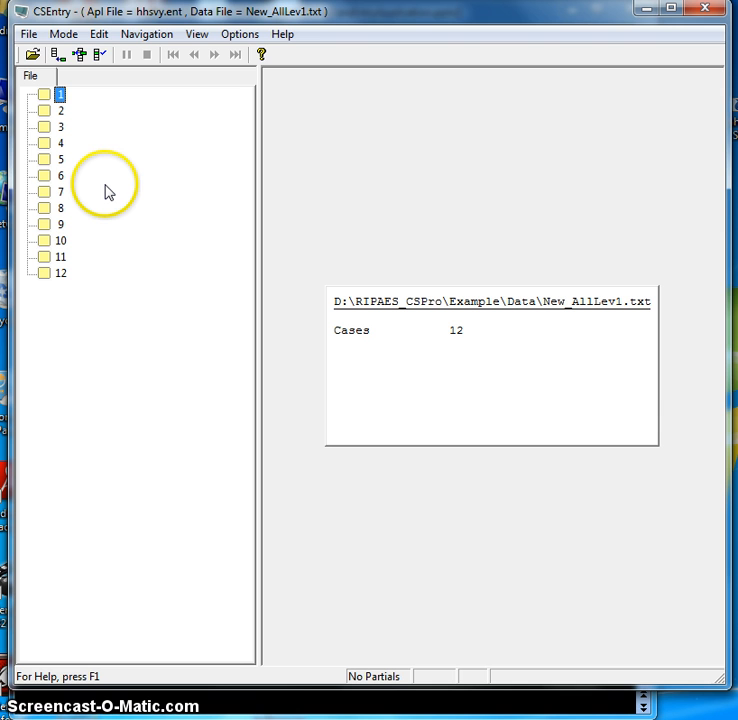
{"action": "left_click", "coordinate": [99, 36]}
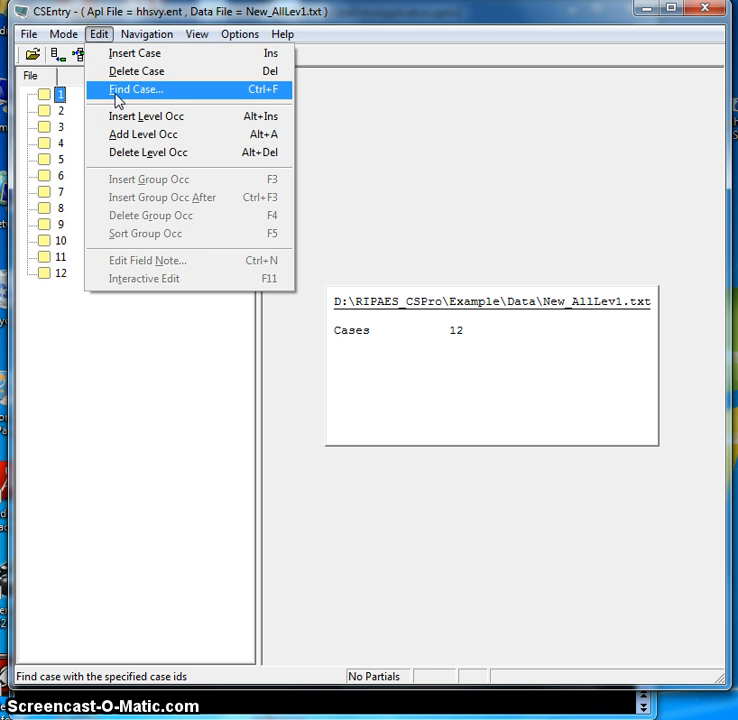
{"action": "left_click", "coordinate": [72, 141]}
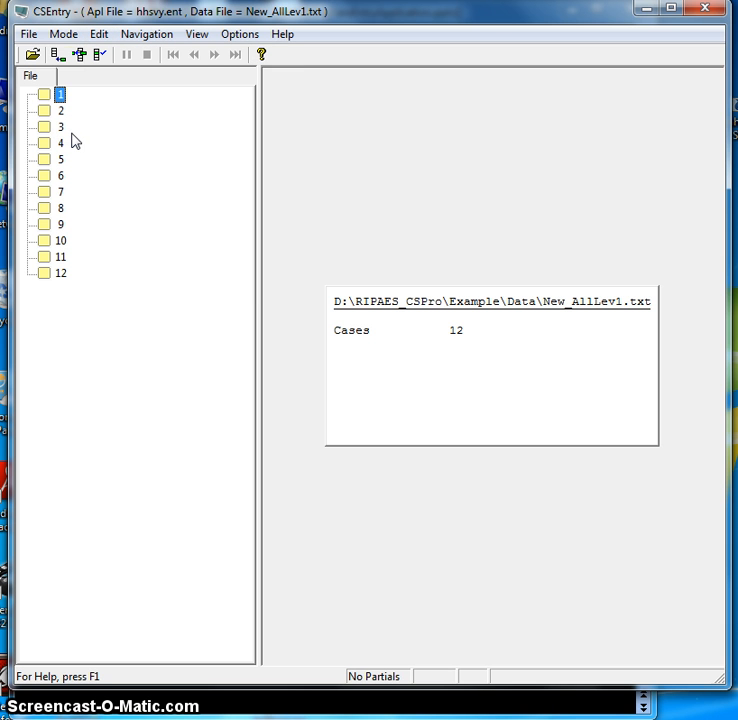
{"action": "left_click", "coordinate": [62, 35]}
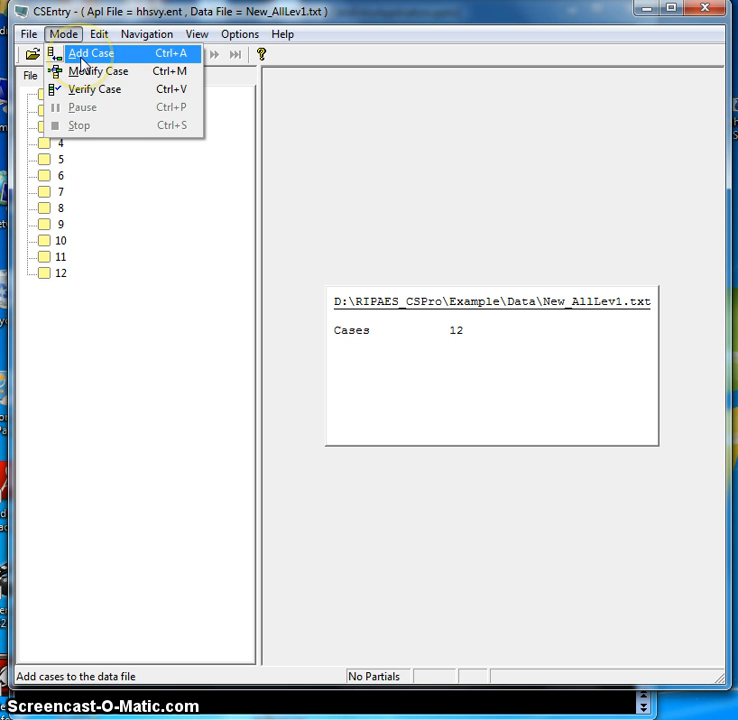
{"action": "left_click", "coordinate": [85, 77]}
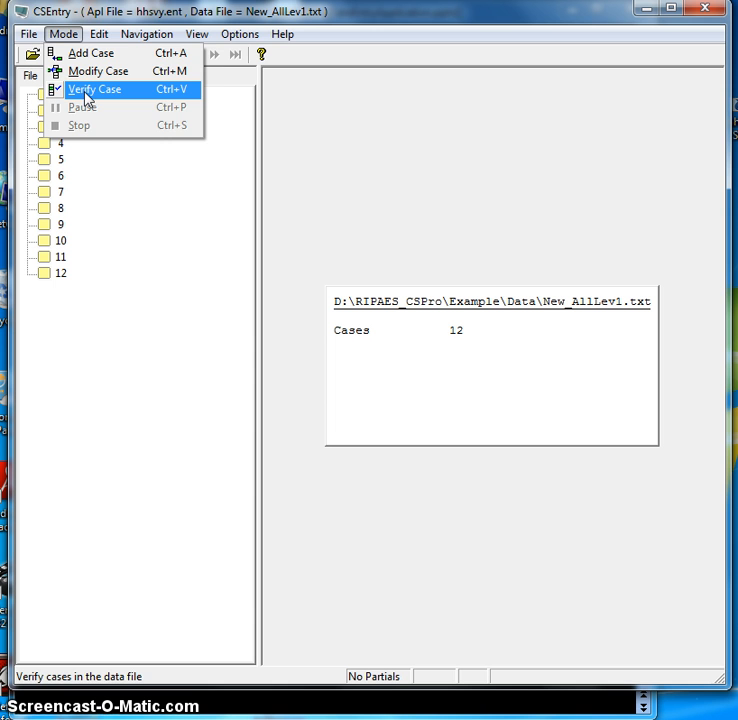
{"action": "mouse_move", "coordinate": [127, 37]}
{"action": "left_click", "coordinate": [64, 40]}
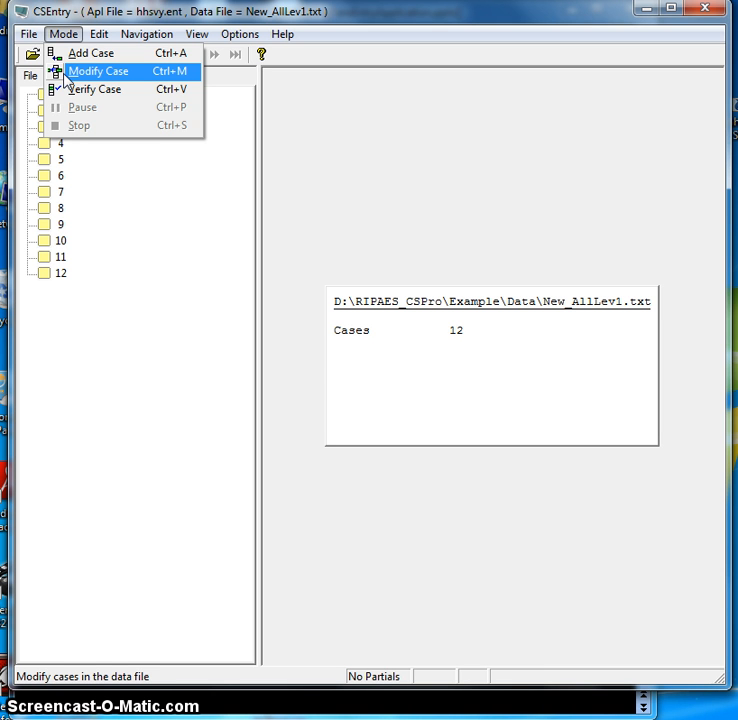
{"action": "left_click", "coordinate": [144, 183]}
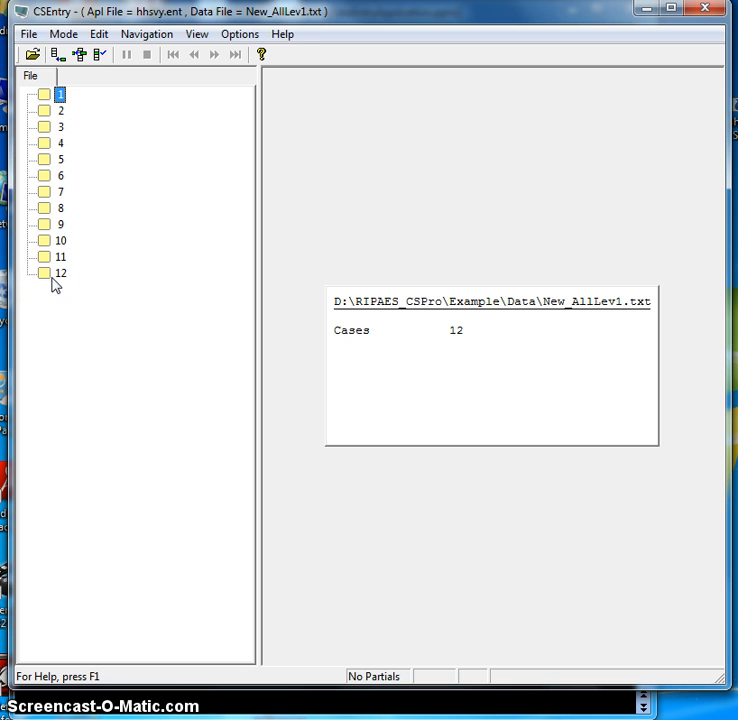
Step: Start adding a new case with household number 13, caste 1 and whether land 1
{"action": "left_click", "coordinate": [57, 55]}
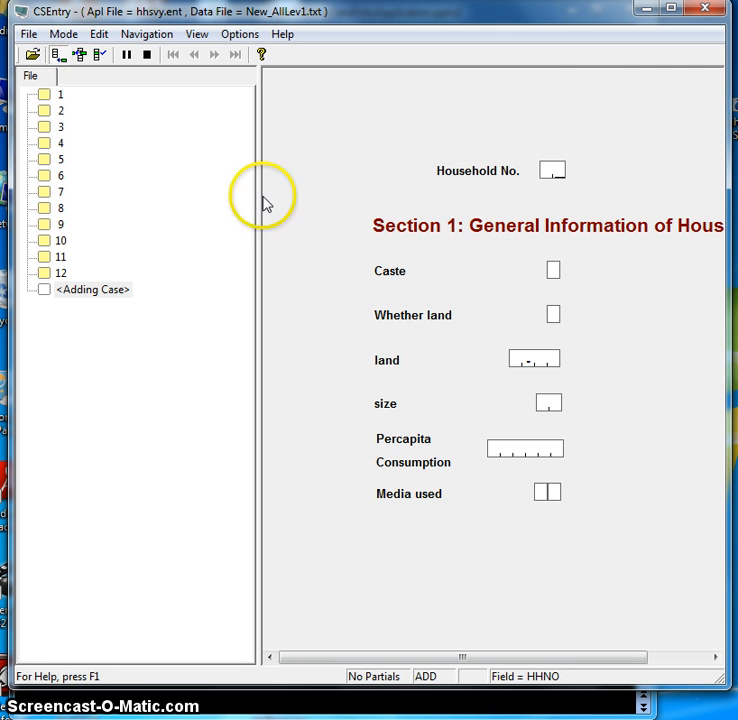
{"action": "type", "text": "1"}
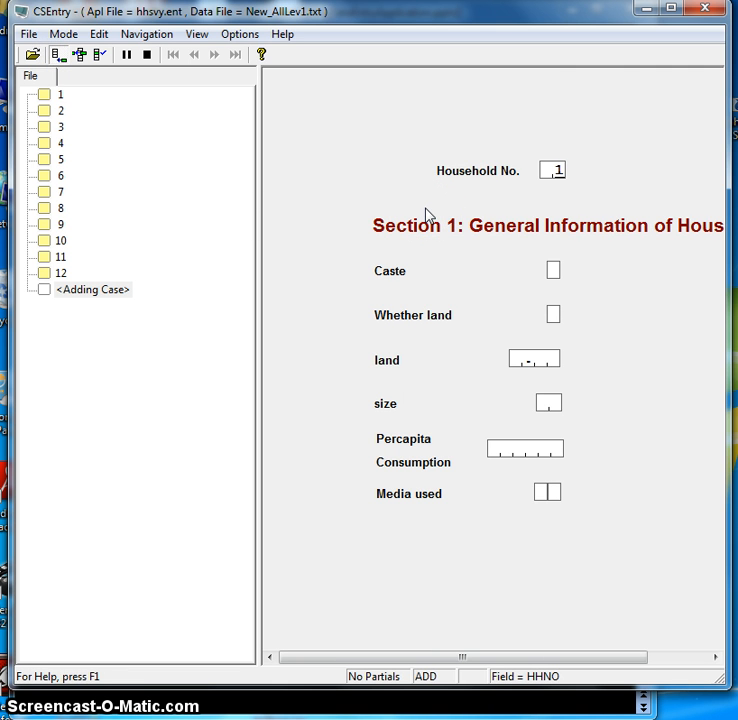
{"action": "type", "text": "3"}
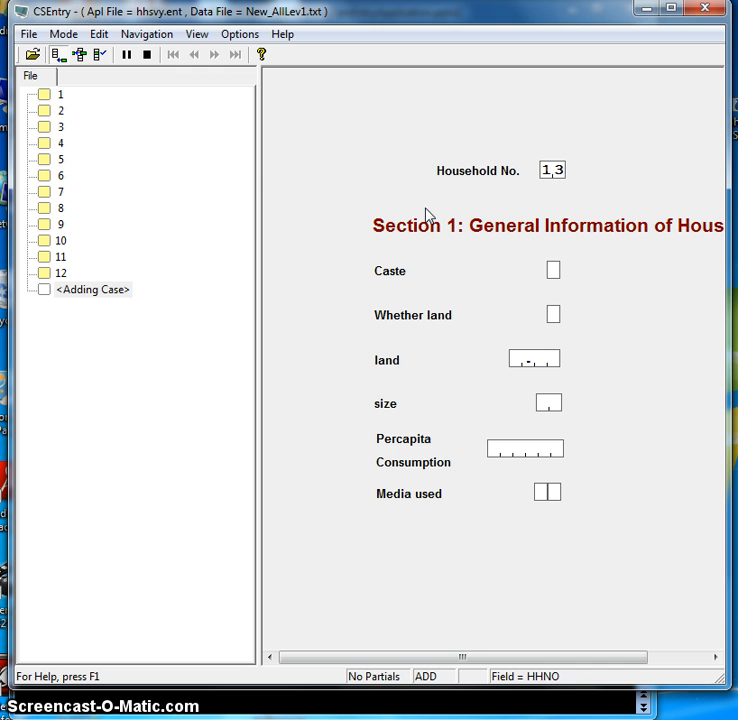
{"action": "key", "text": "Return"}
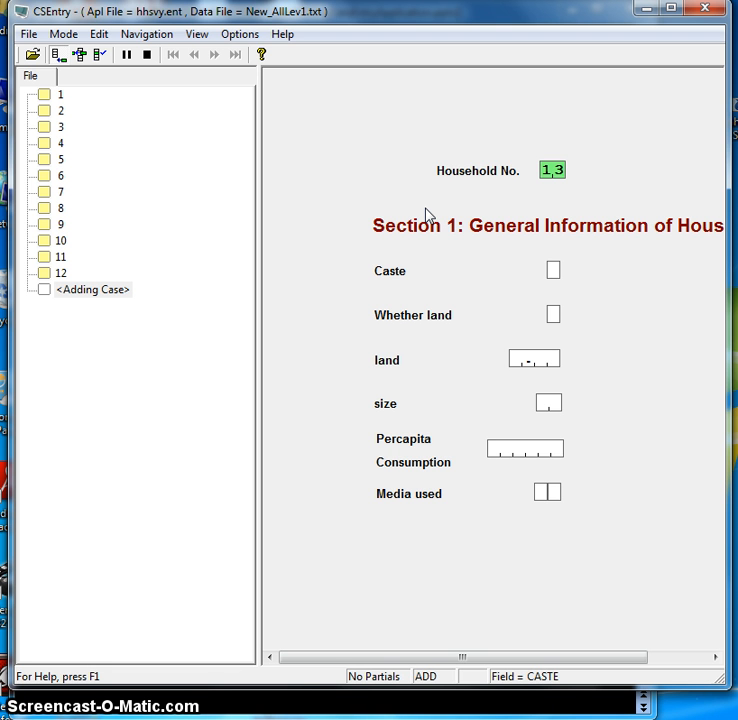
{"action": "type", "text": "1"}
{"action": "key", "text": "Return"}
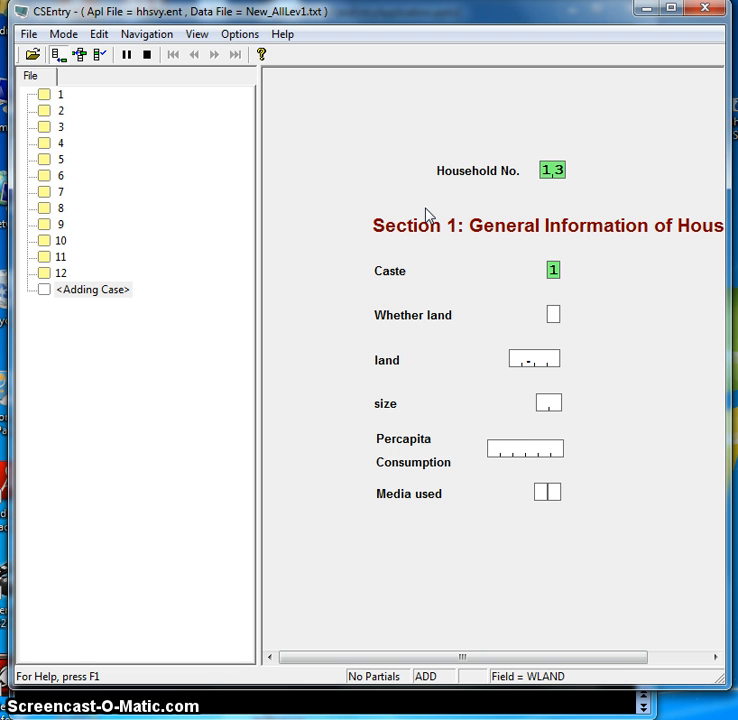
{"action": "type", "text": "1"}
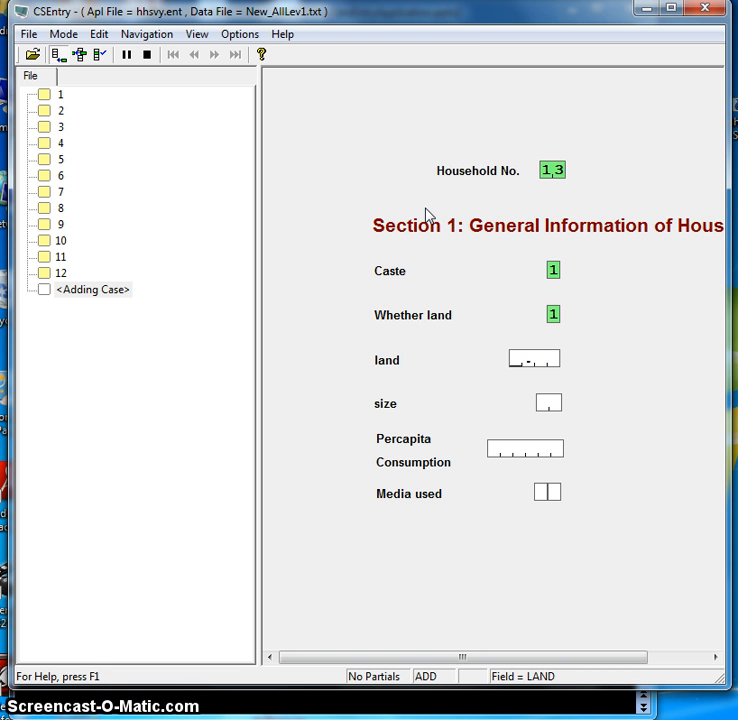
Step: Fill in land 0.25, size 2, per capita consumption 100 and first media used 1, and try leaving the second media blank
{"action": "type", "text": "0.25"}
{"action": "key", "text": "Return"}
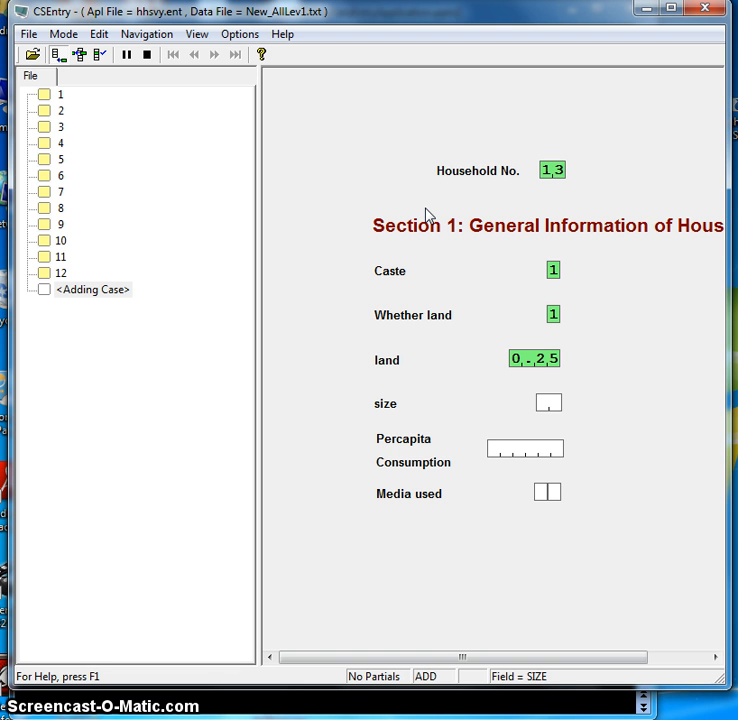
{"action": "type", "text": "2"}
{"action": "key", "text": "Return"}
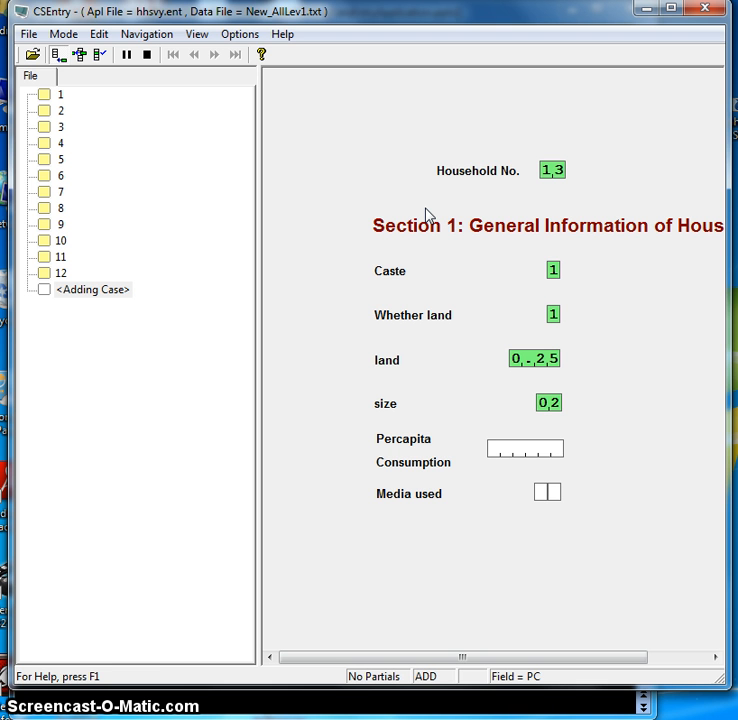
{"action": "type", "text": "100"}
{"action": "key", "text": "Return"}
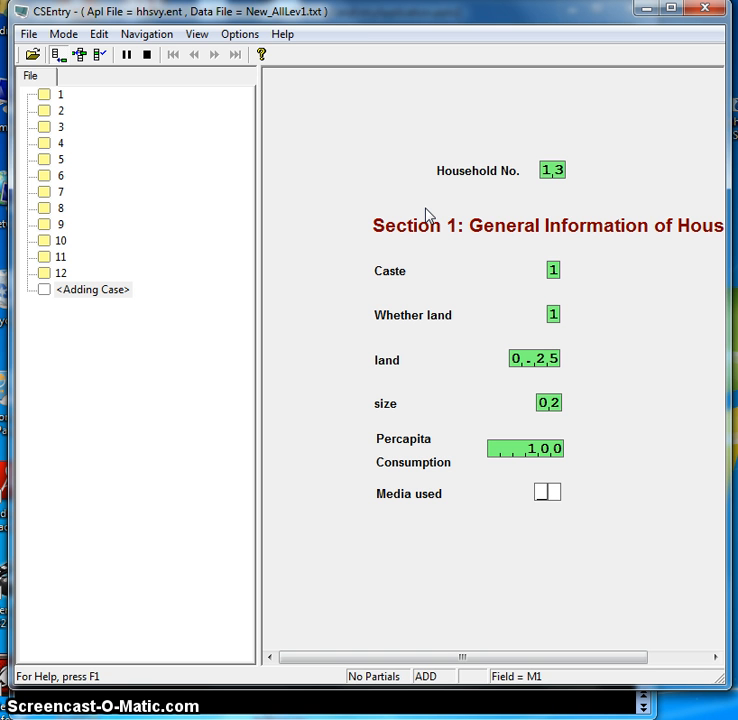
{"action": "type", "text": "1"}
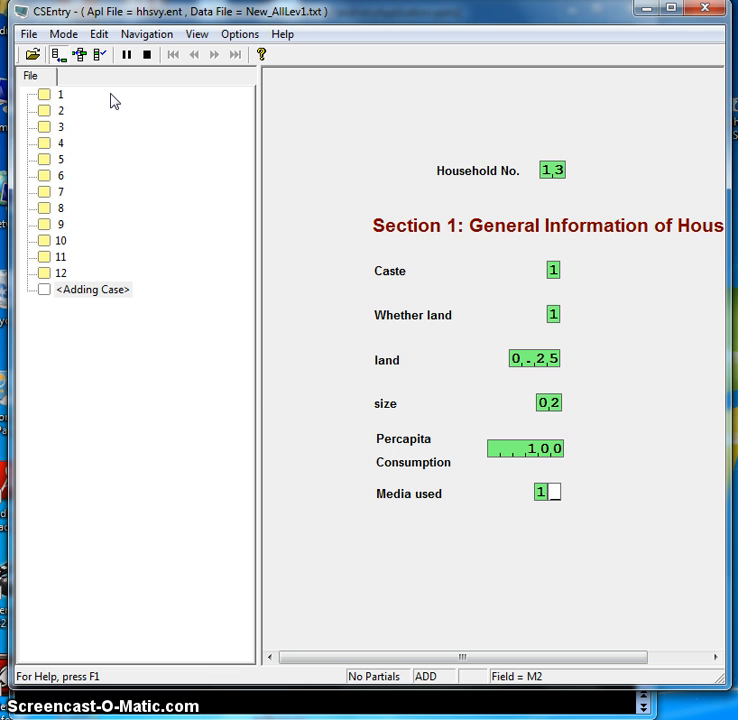
{"action": "key", "text": "Return"}
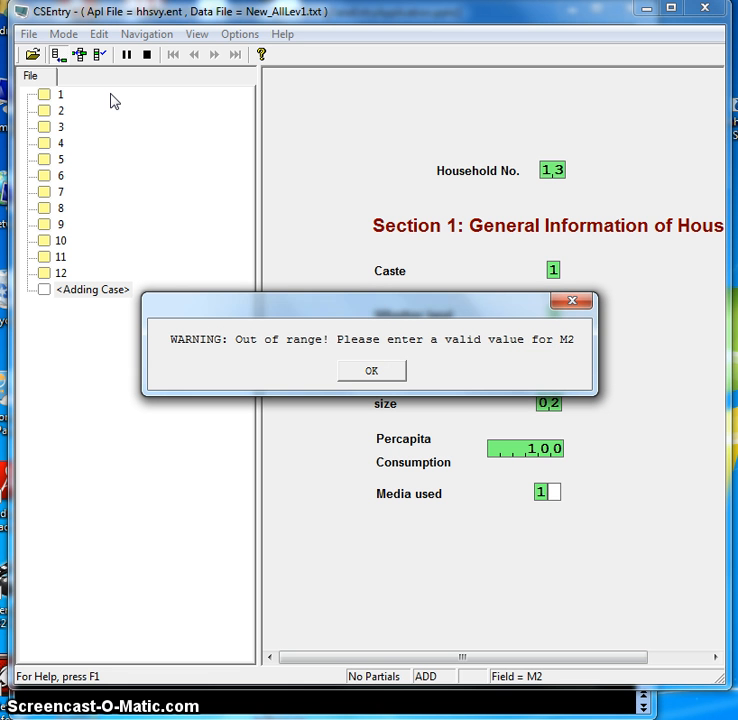
Step: Stop adding the case and discard its entered data
{"action": "left_click", "coordinate": [371, 372]}
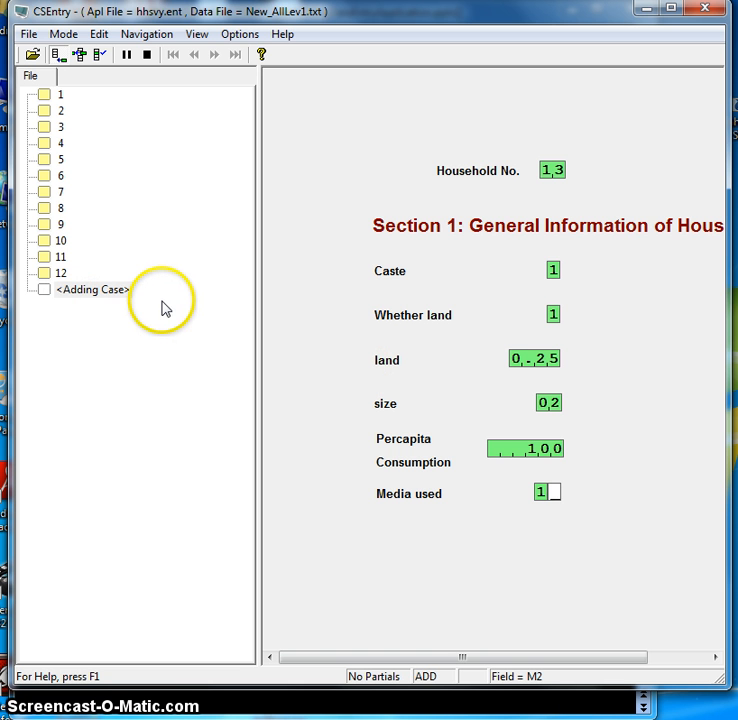
{"action": "left_click", "coordinate": [146, 57]}
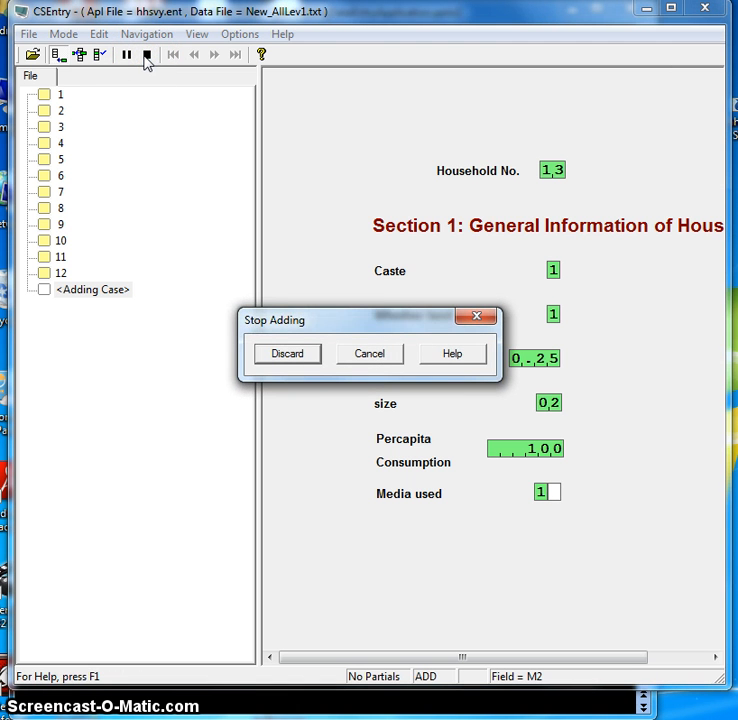
{"action": "left_click", "coordinate": [292, 360]}
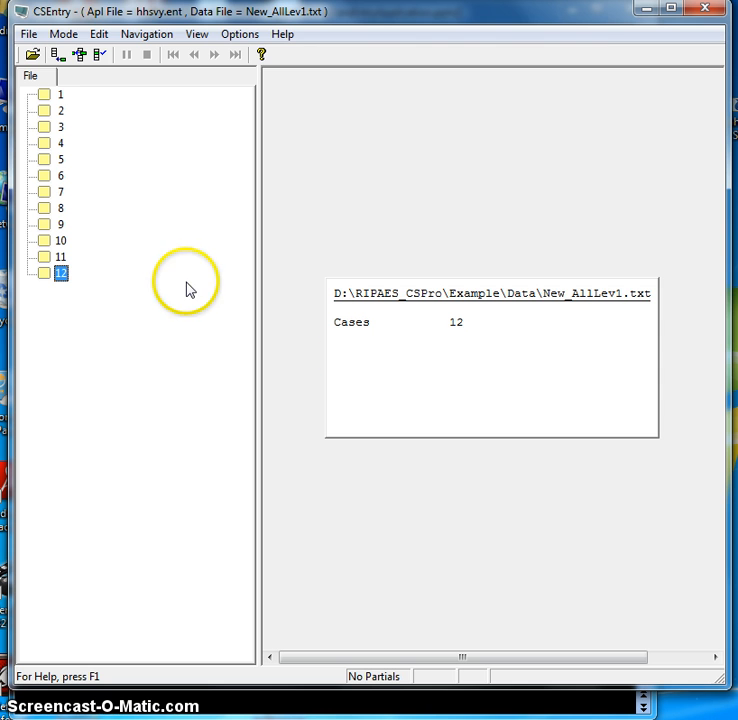
Step: Open case 1 for modification, keep its household number, caste and whether land values, and set land to 0.50
{"action": "left_click", "coordinate": [59, 95]}
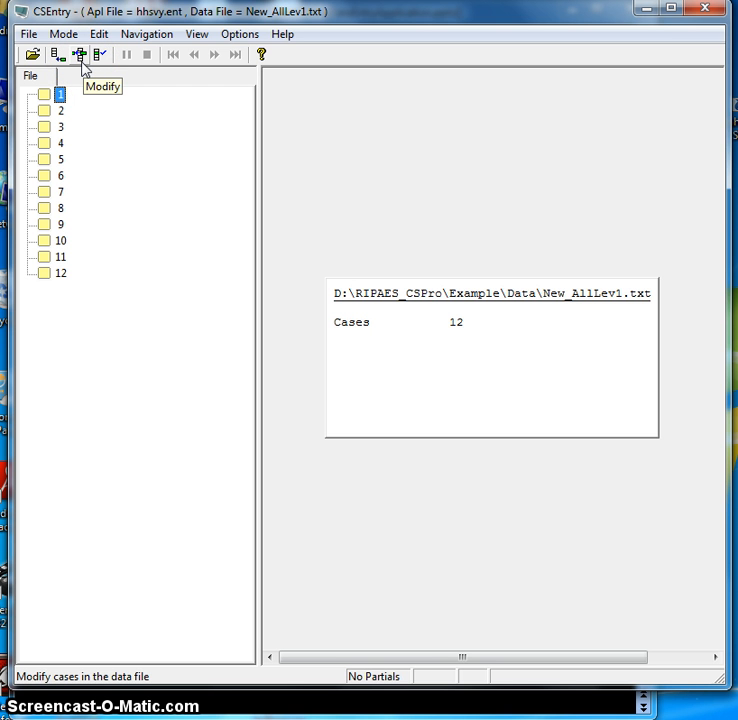
{"action": "left_click", "coordinate": [81, 57]}
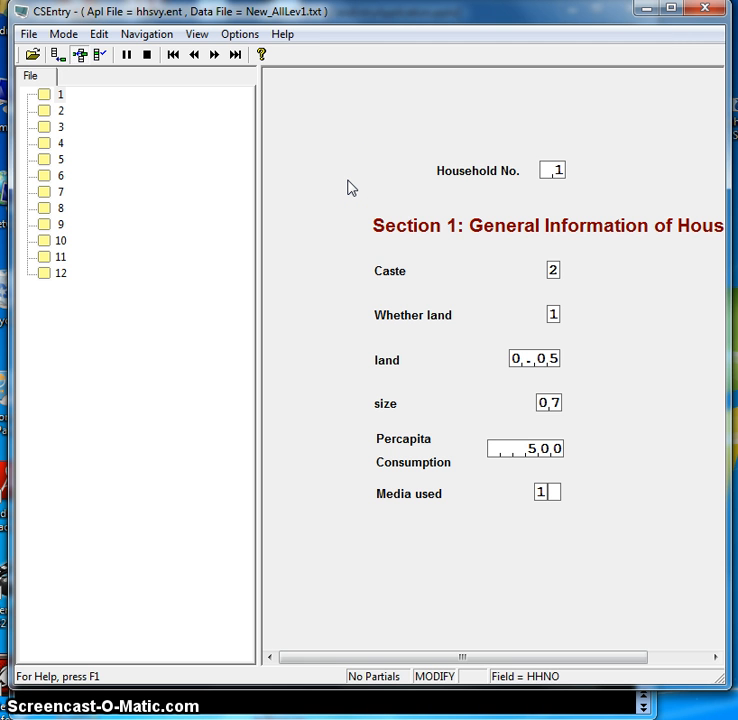
{"action": "key", "text": "Return"}
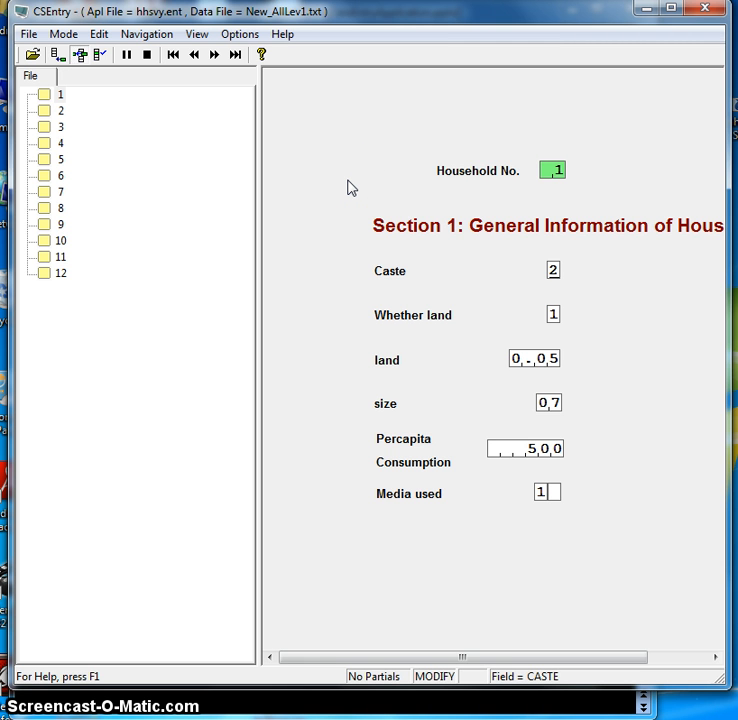
{"action": "key", "text": "Return"}
{"action": "key", "text": "Return"}
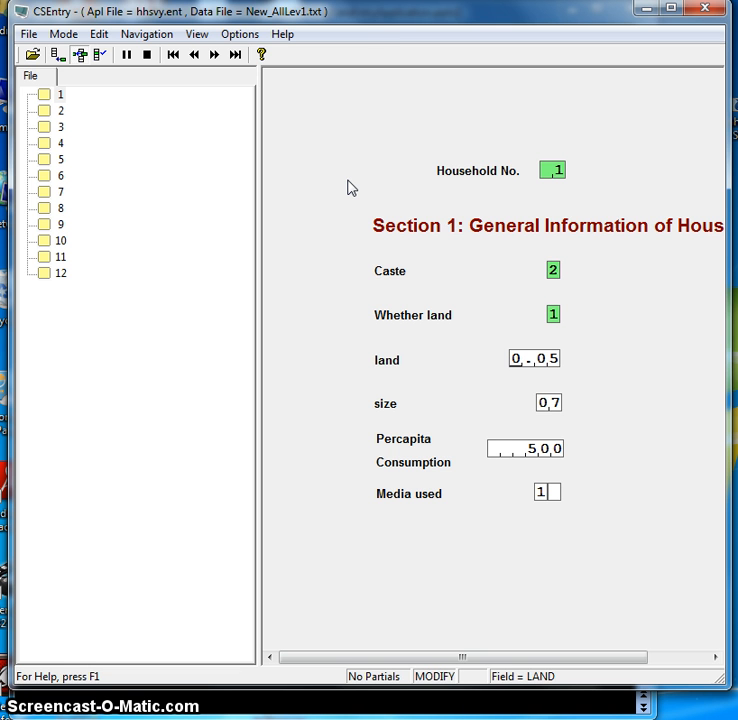
{"action": "type", "text": ".50"}
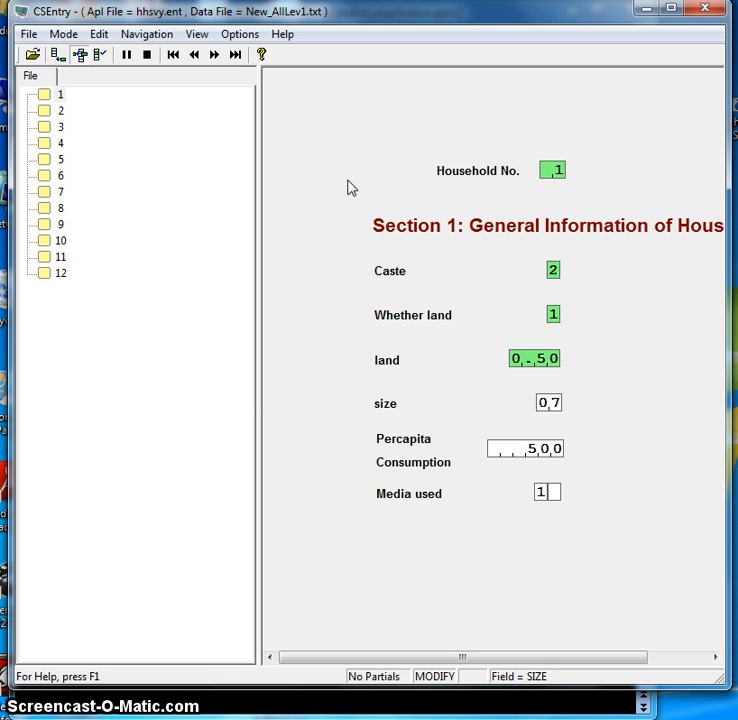
Step: Try to advance past the remaining fields of case 1, and stop modifying, discarding the changes
{"action": "key", "text": "Page_Down"}
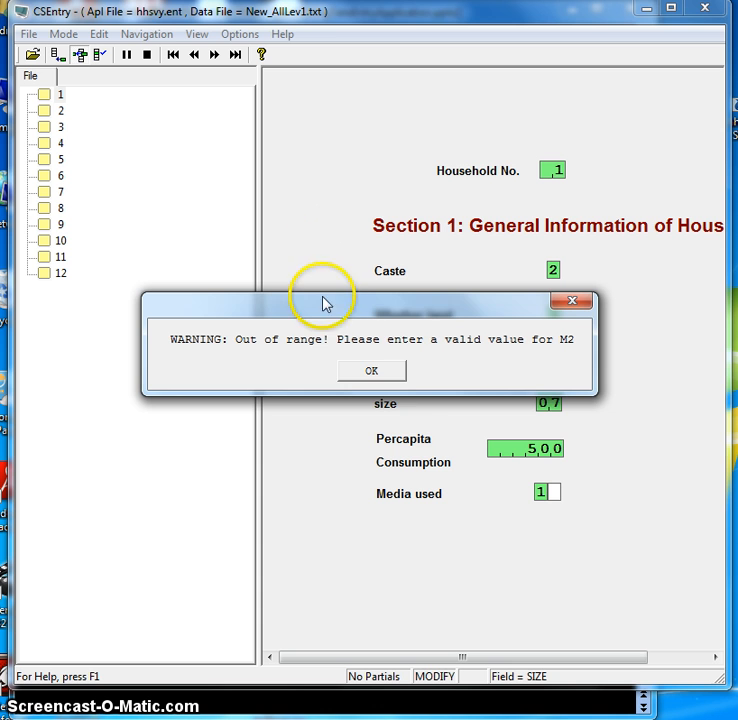
{"action": "left_click", "coordinate": [391, 376]}
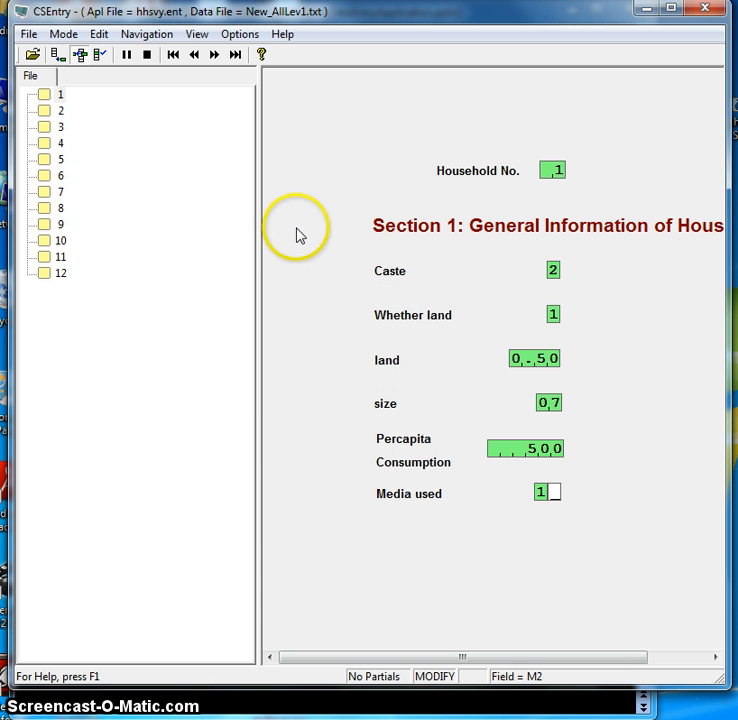
{"action": "left_click", "coordinate": [147, 58]}
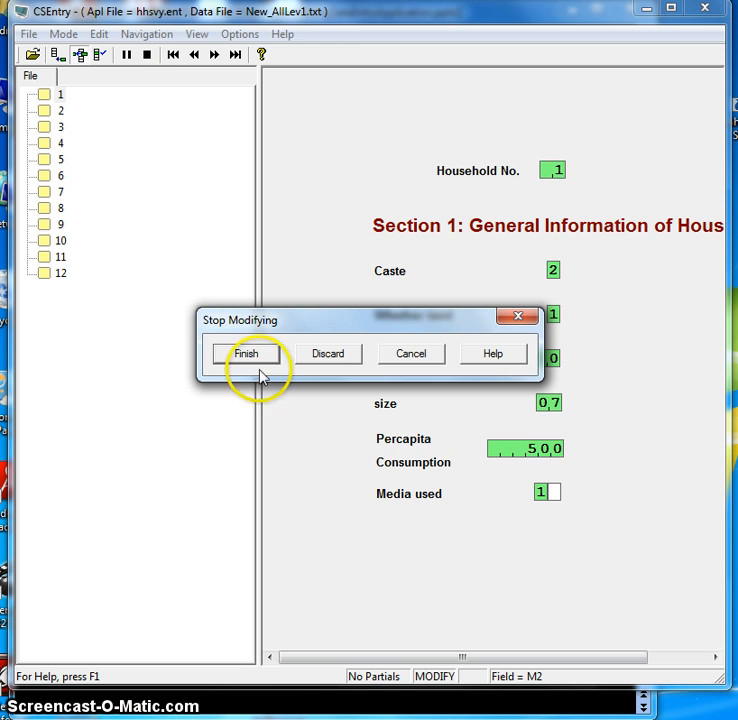
{"action": "left_click", "coordinate": [329, 355]}
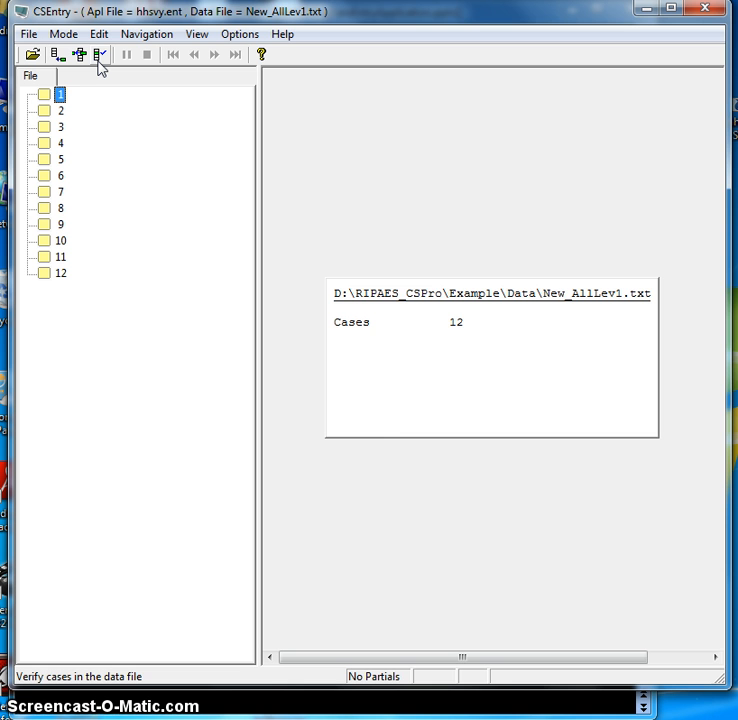
Step: Start verifying case 1 by entering household number 1, and briefly show and hide its stored field values
{"action": "left_click", "coordinate": [99, 56]}
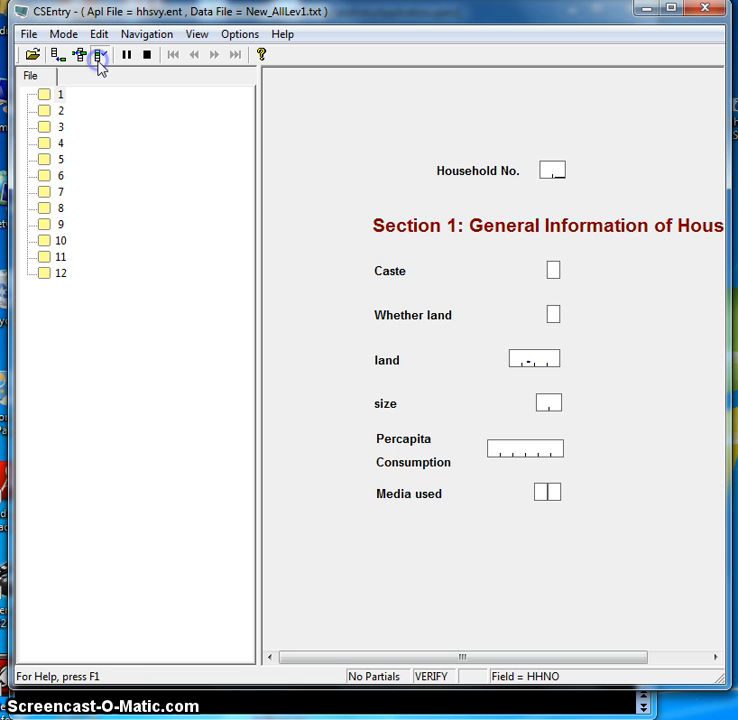
{"action": "left_click", "coordinate": [290, 188]}
{"action": "type", "text": "1"}
{"action": "key", "text": "Return"}
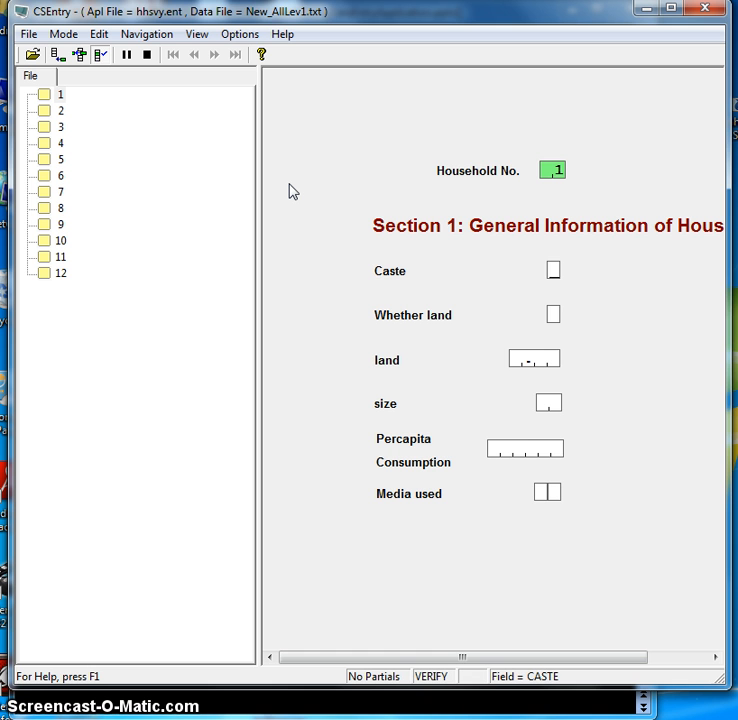
{"action": "key", "text": "ctrl+F2"}
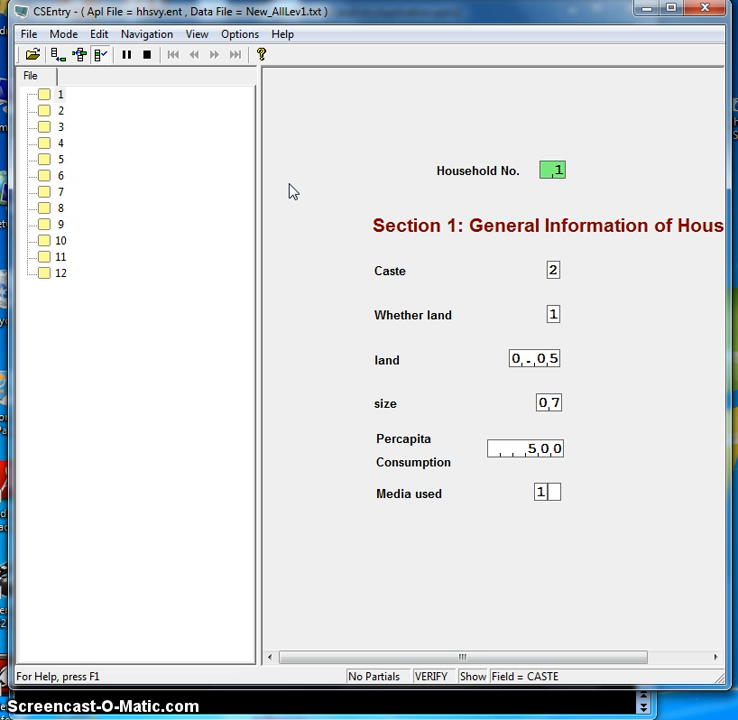
{"action": "key", "text": "ctrl+F2"}
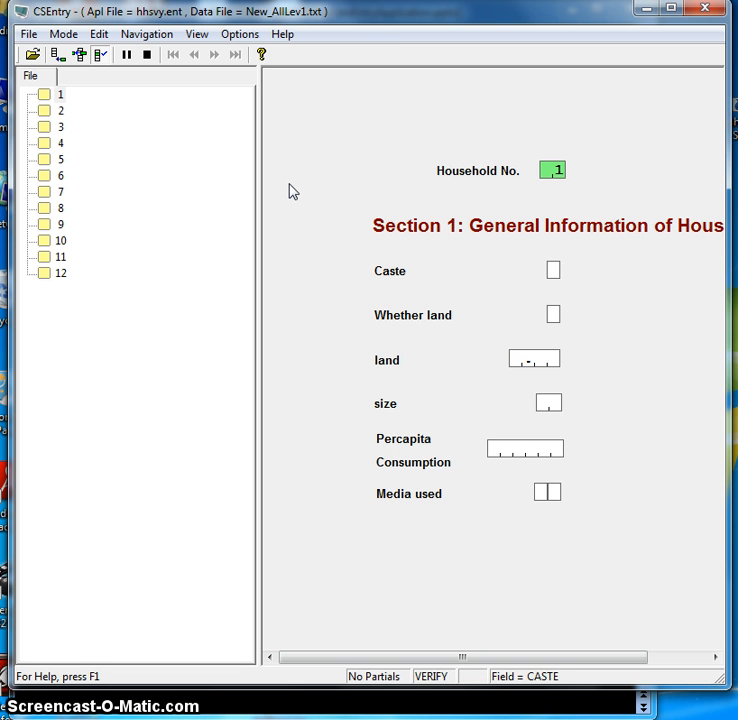
Step: Verify the caste field of case 1 with the value 1, confirm it again, and stop verifying, discarding the entry
{"action": "type", "text": "1"}
{"action": "key", "text": "Return"}
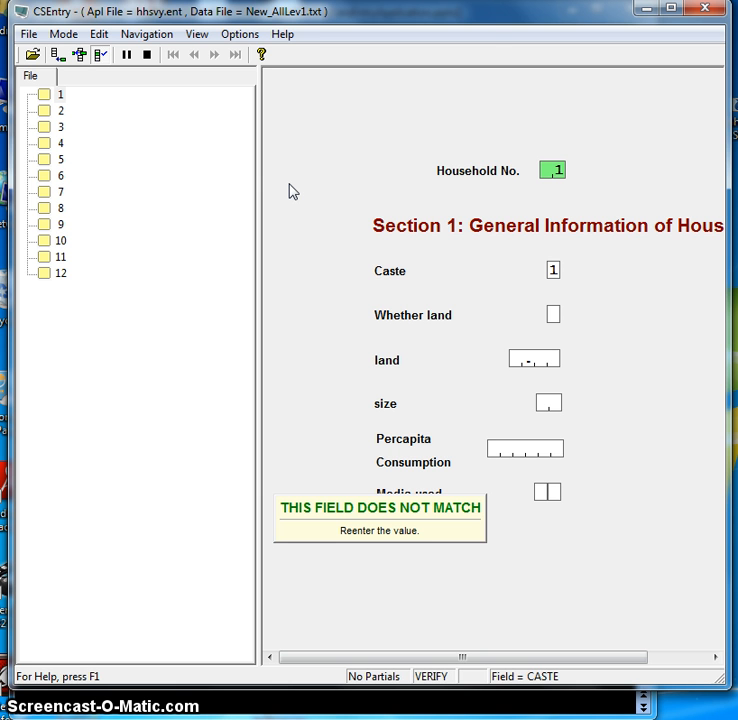
{"action": "left_click", "coordinate": [517, 227]}
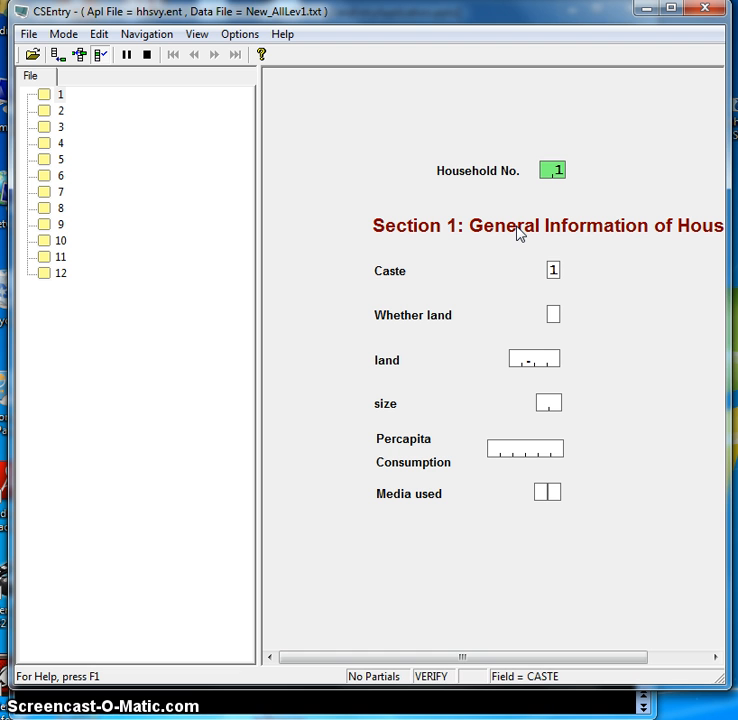
{"action": "key", "text": "Return"}
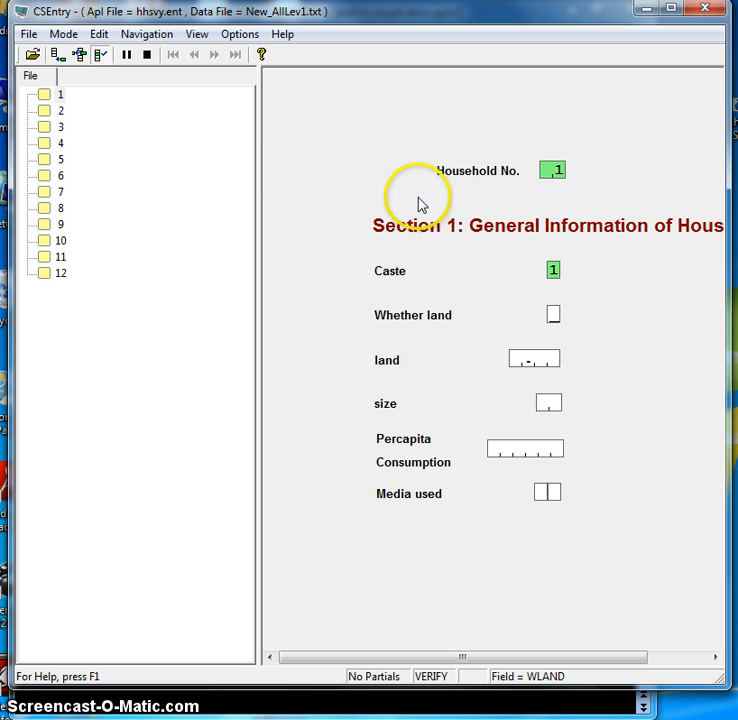
{"action": "left_click", "coordinate": [146, 56]}
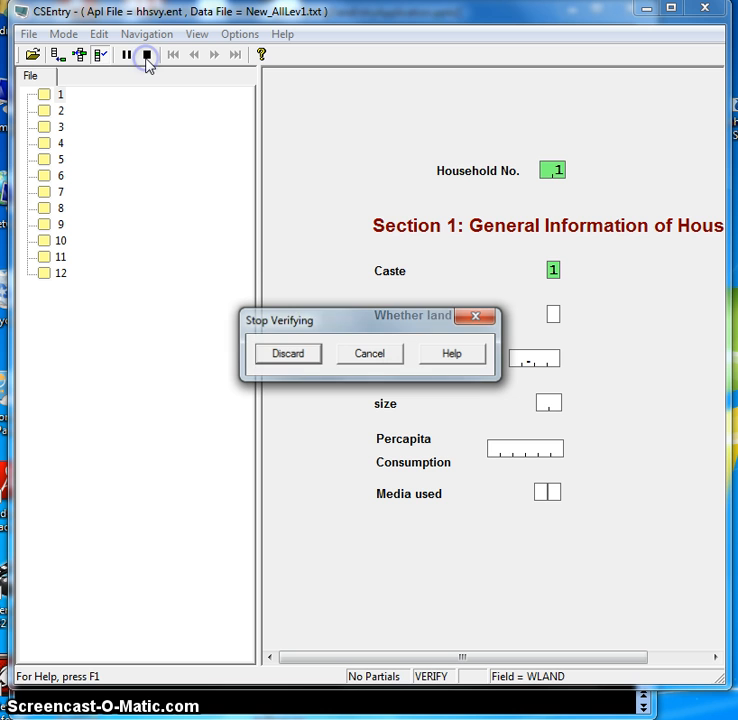
{"action": "left_click", "coordinate": [299, 358]}
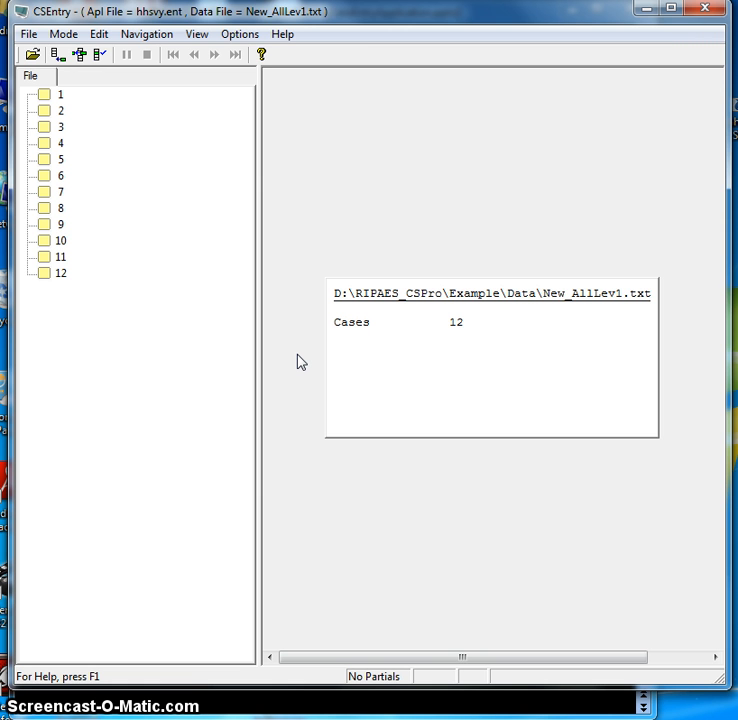
Step: Switch to the PowerPoint slide show and review the slide on important concepts for data entry users
{"action": "left_click", "coordinate": [299, 335]}
{"action": "left_click", "coordinate": [493, 711]}
{"action": "left_click", "coordinate": [423, 459]}
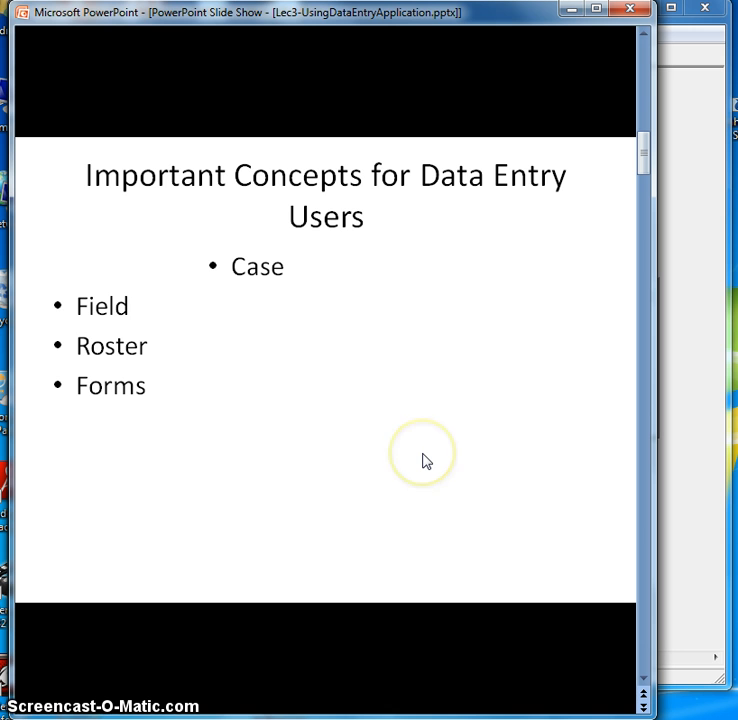
{"action": "left_click", "coordinate": [386, 427]}
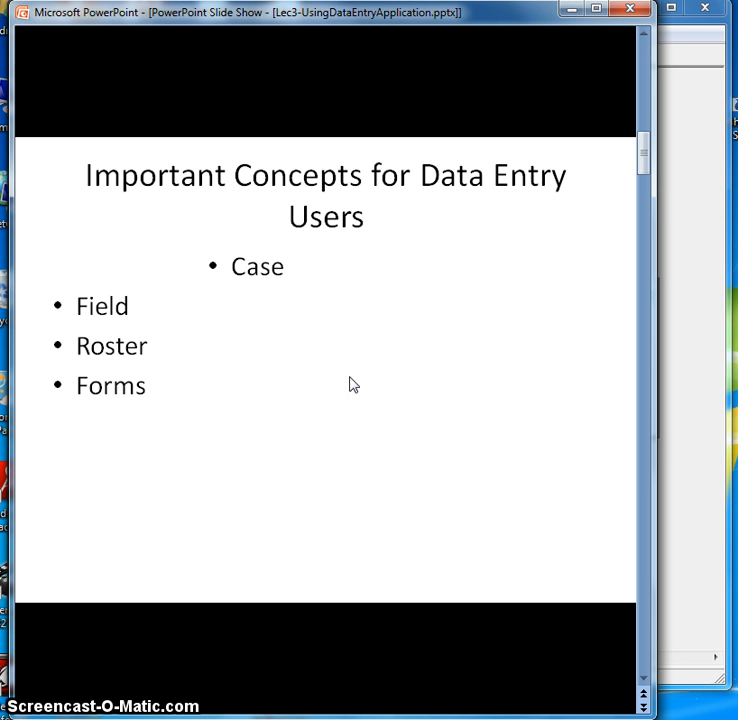
{"action": "left_click", "coordinate": [263, 288]}
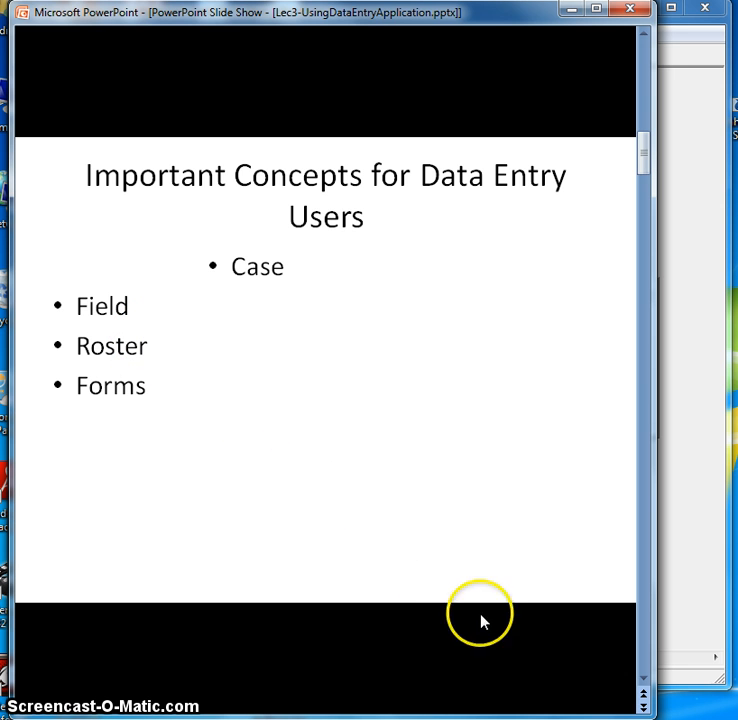
Step: Return to CSEntry, open case 1 for modification, and advance from household number through per capita consumption, keeping the stored values
{"action": "left_click", "coordinate": [697, 596]}
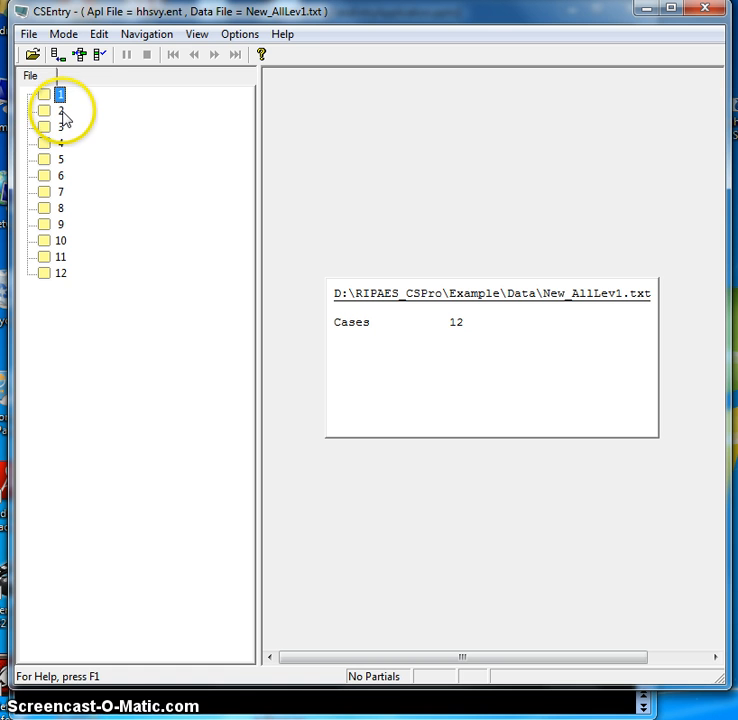
{"action": "left_click", "coordinate": [82, 57]}
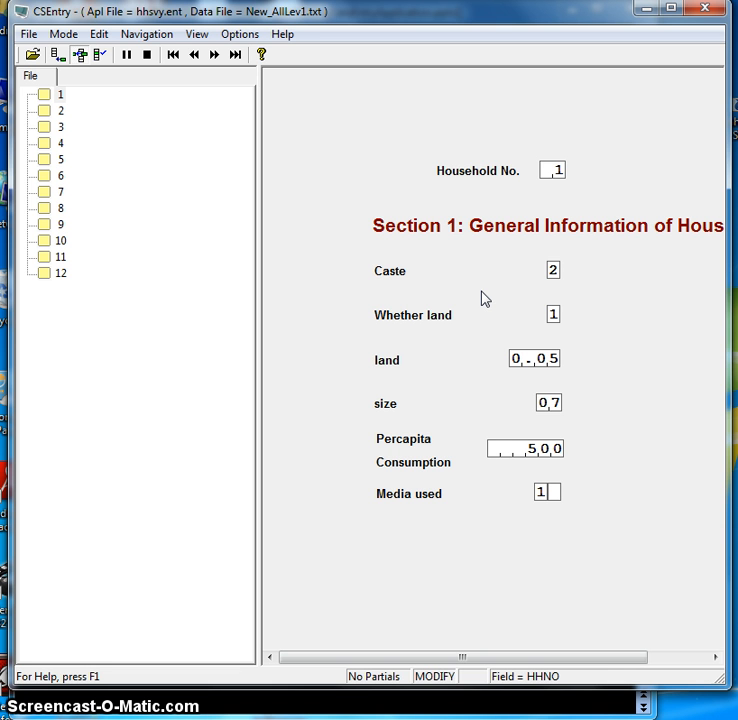
{"action": "key", "text": "Return"}
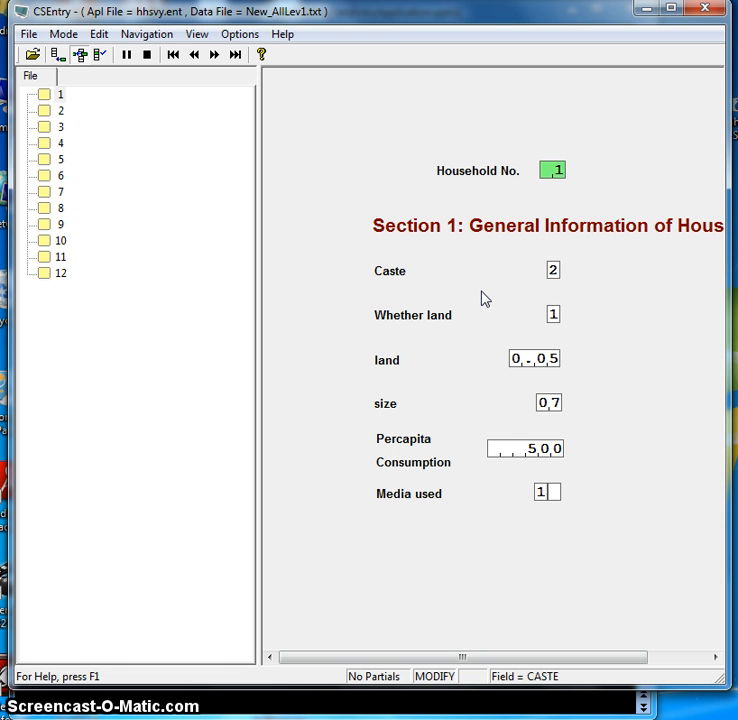
{"action": "key", "text": "Return"}
{"action": "key", "text": "Return"}
{"action": "key", "text": "Return"}
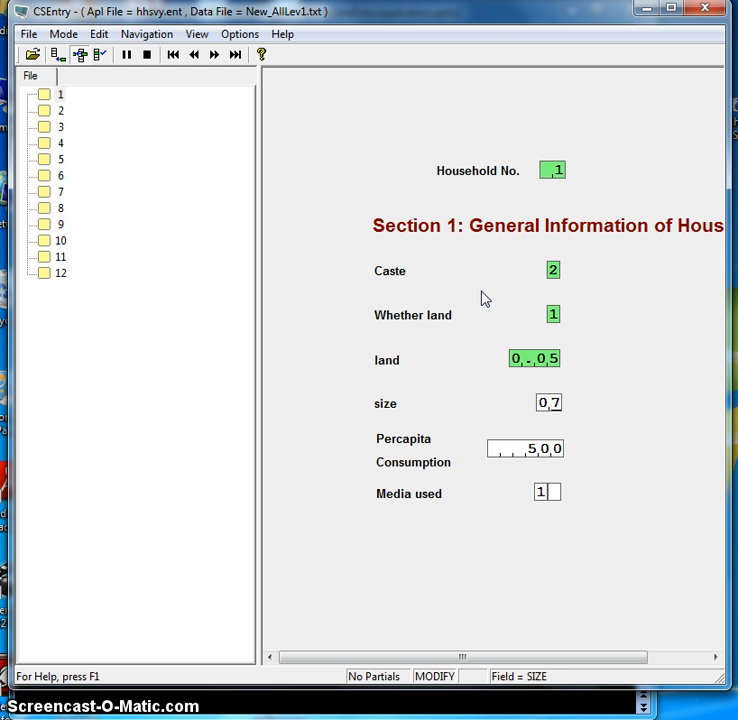
{"action": "key", "text": "Return"}
{"action": "key", "text": "Return"}
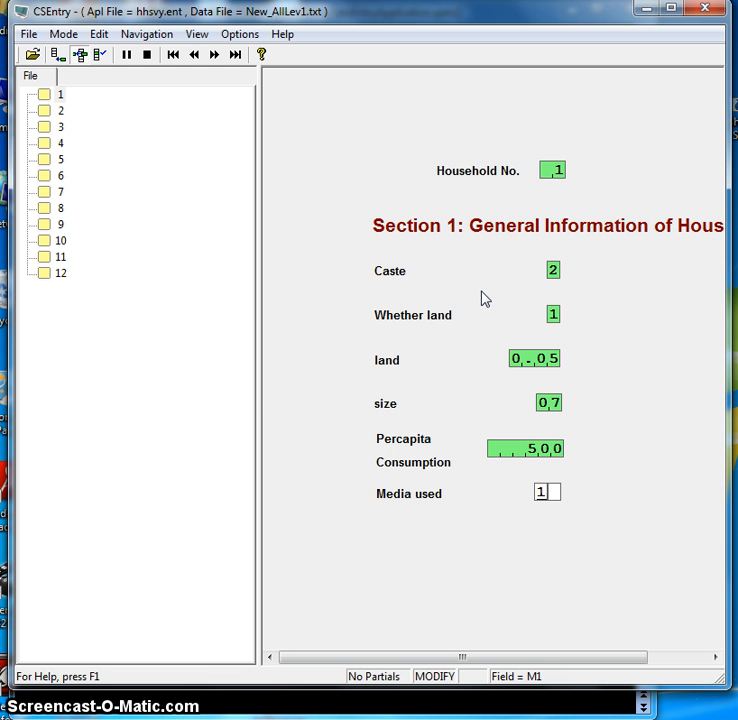
Step: Enter 1 as the first media used, leave the second one blank, and continue to the Section 2 individual detail roster
{"action": "type", "text": "1"}
{"action": "key", "text": "Return"}
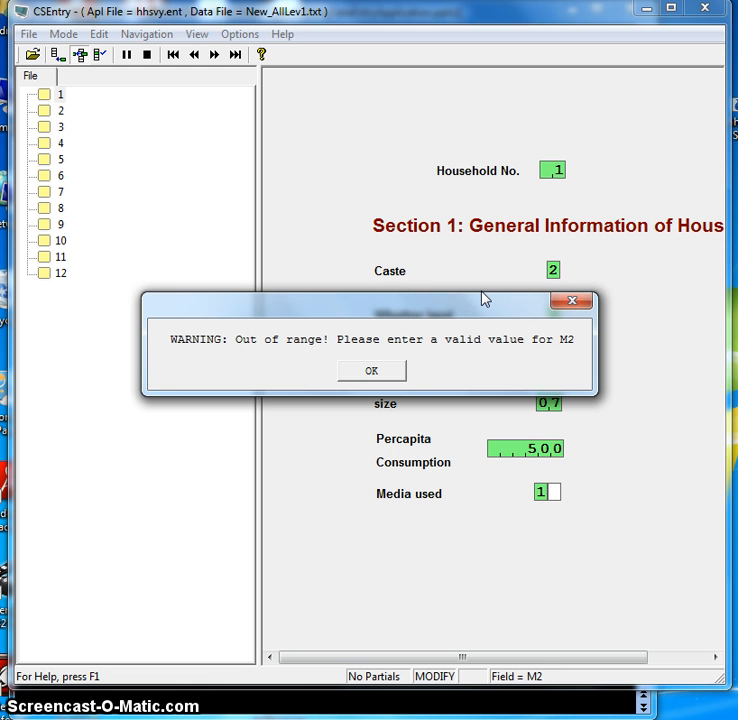
{"action": "left_click", "coordinate": [382, 372]}
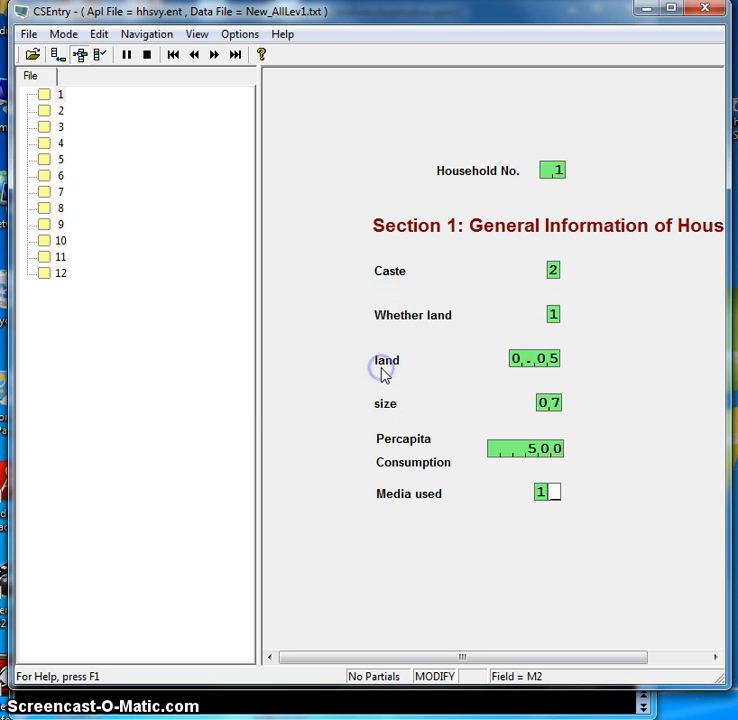
{"action": "key", "text": "Return"}
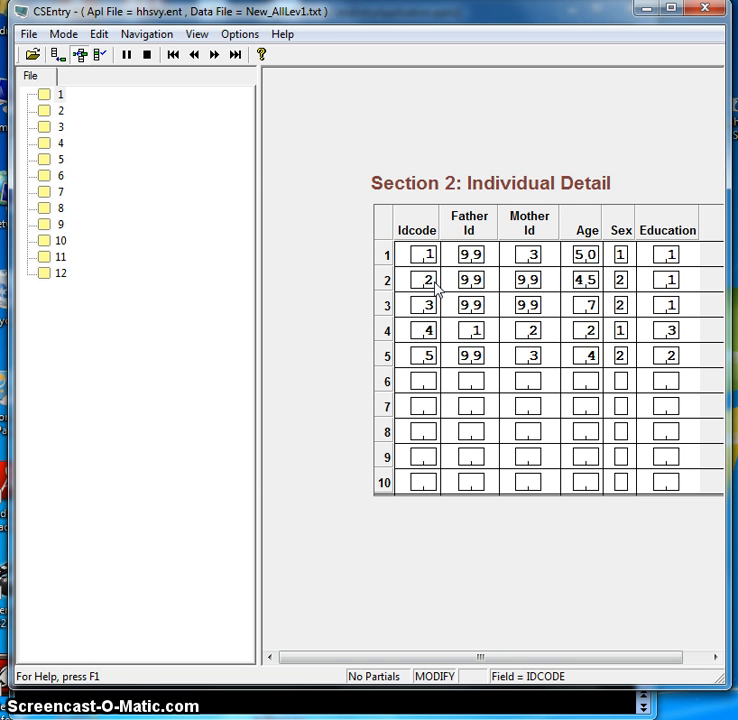
Step: Stop modifying case 1, discarding the changes, and switch to the PowerPoint slide show
{"action": "left_click", "coordinate": [147, 55]}
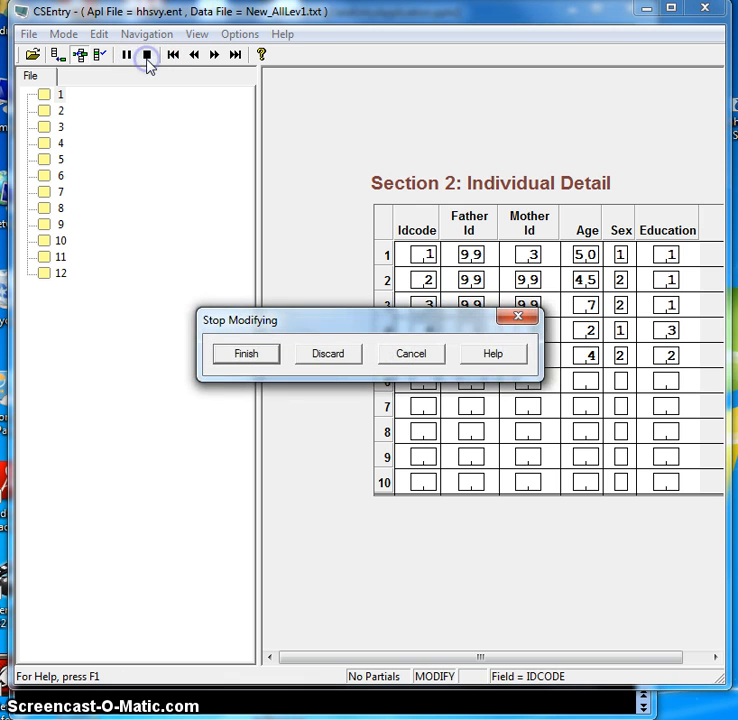
{"action": "left_click", "coordinate": [318, 344]}
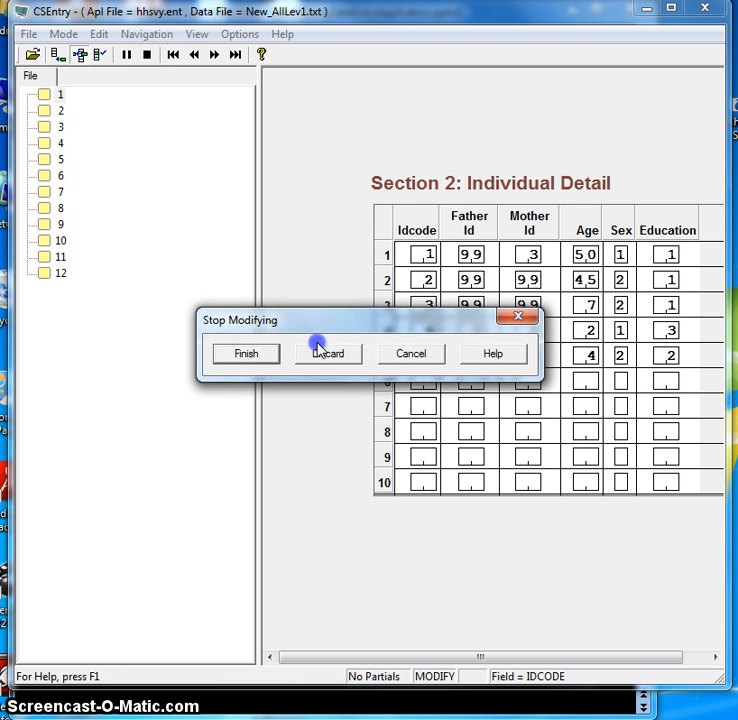
{"action": "left_click", "coordinate": [328, 362]}
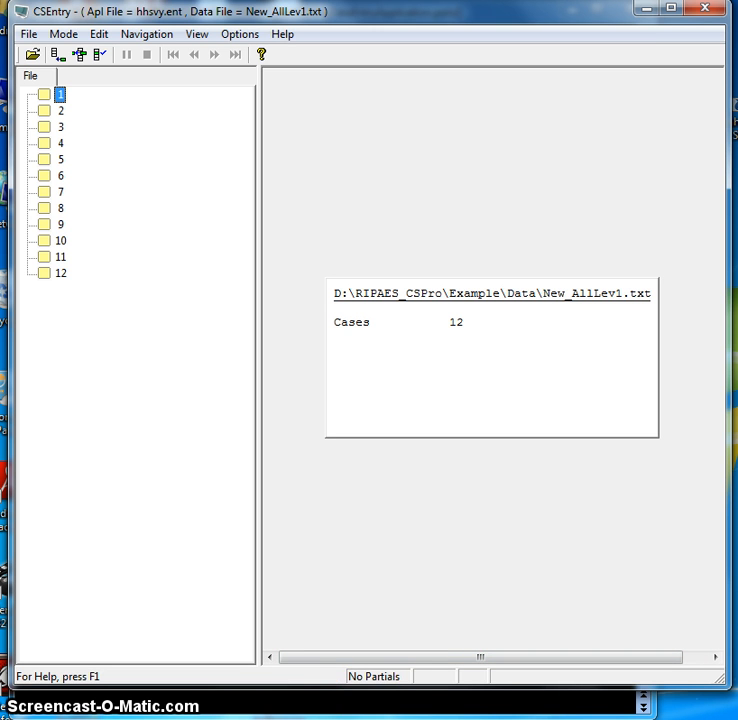
{"action": "left_click", "coordinate": [380, 710]}
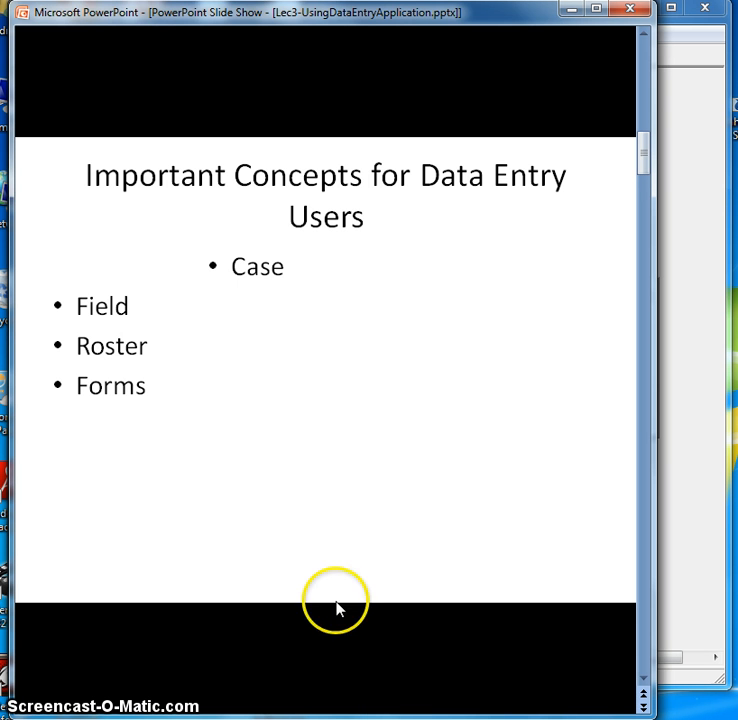